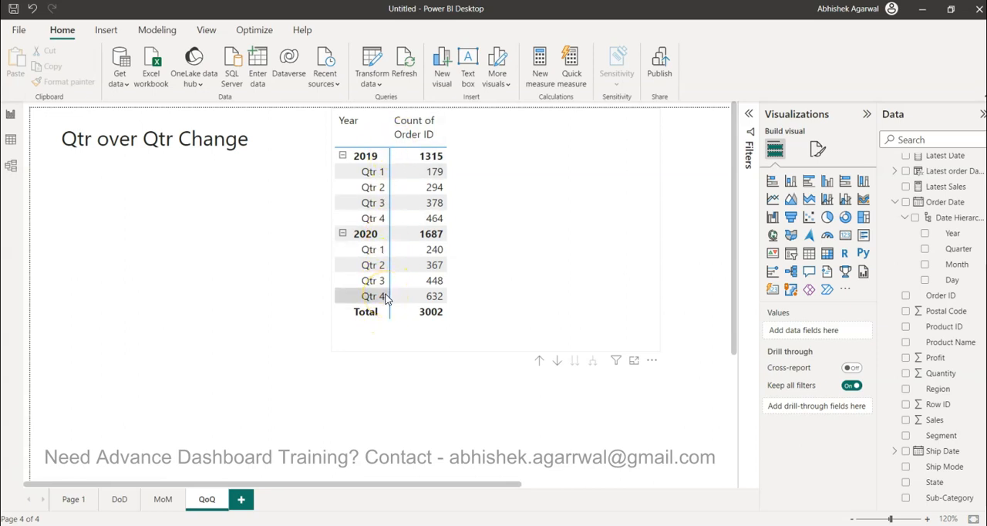
Step: Check the aggregation options set for the Order ID count in the quarterly matrix
click(481, 264)
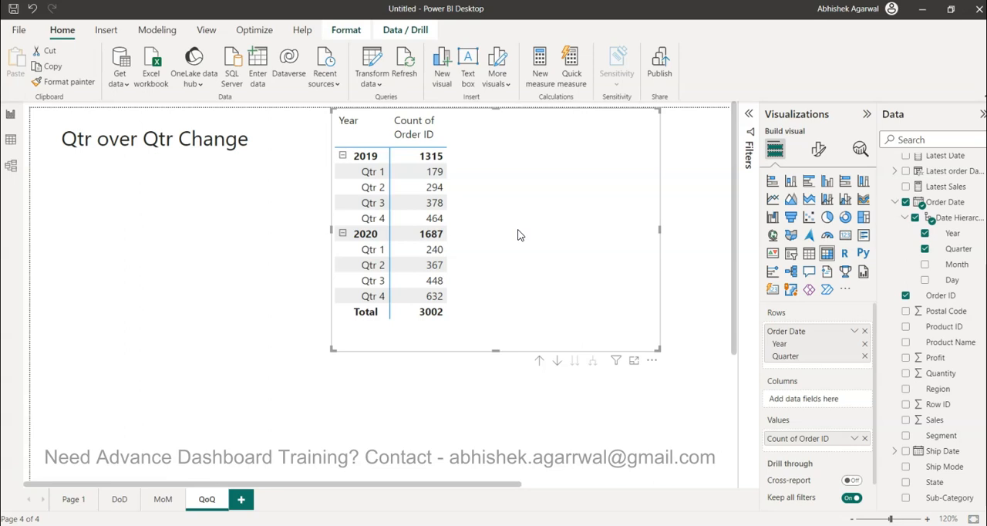
click(544, 208)
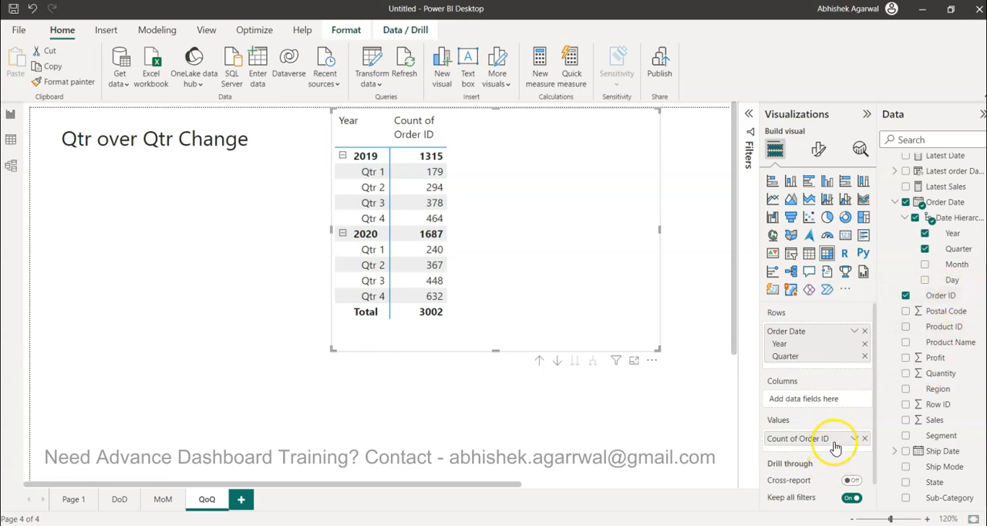
click(853, 439)
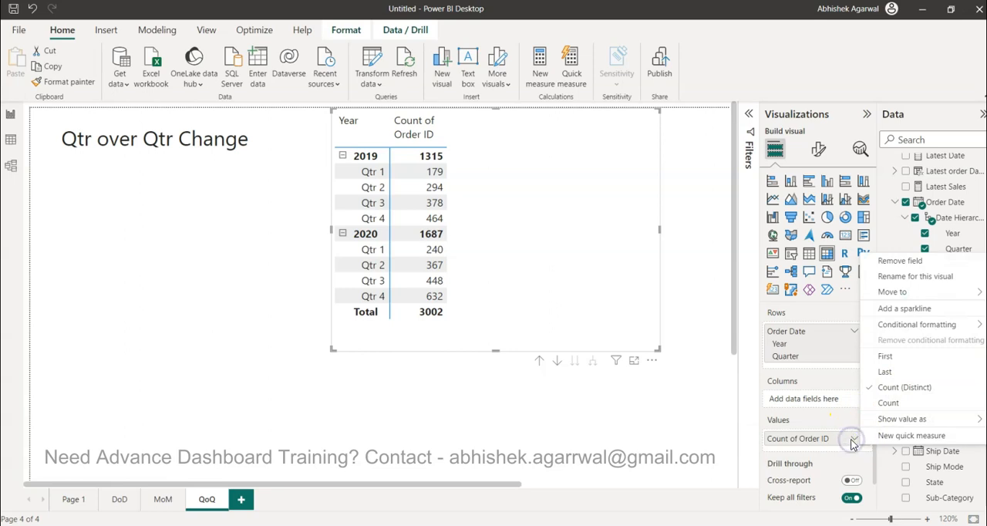
click(614, 287)
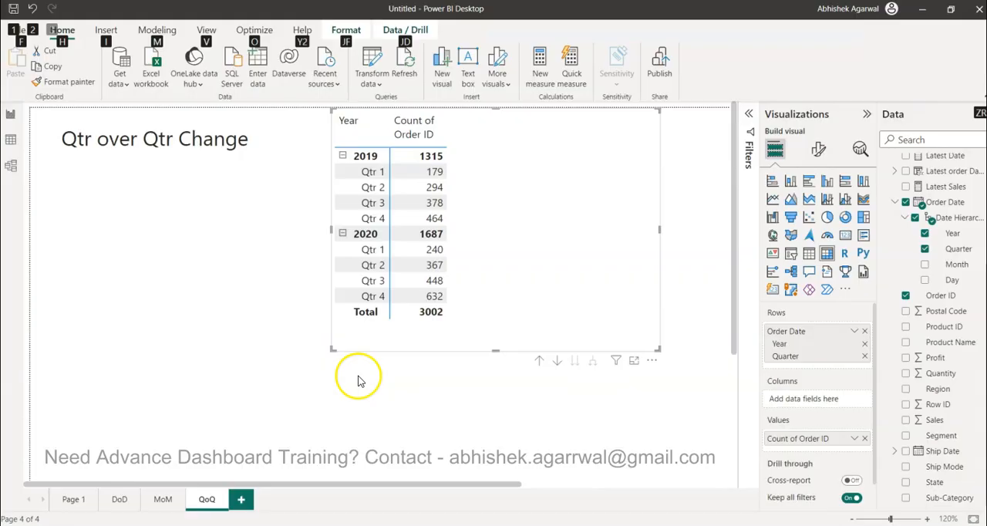
click(359, 377)
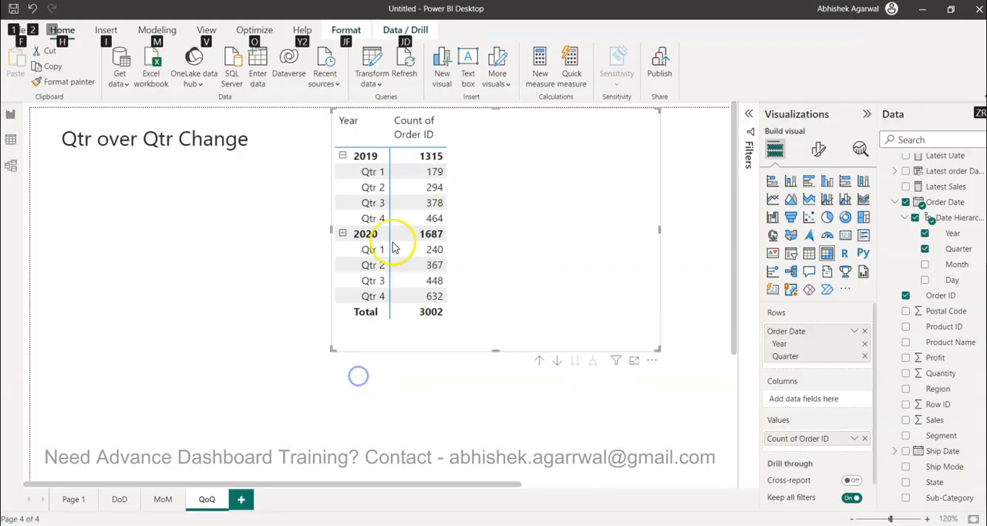
Step: Start a new measure named Last Quarter with a CALCULATE function
click(475, 194)
click(533, 76)
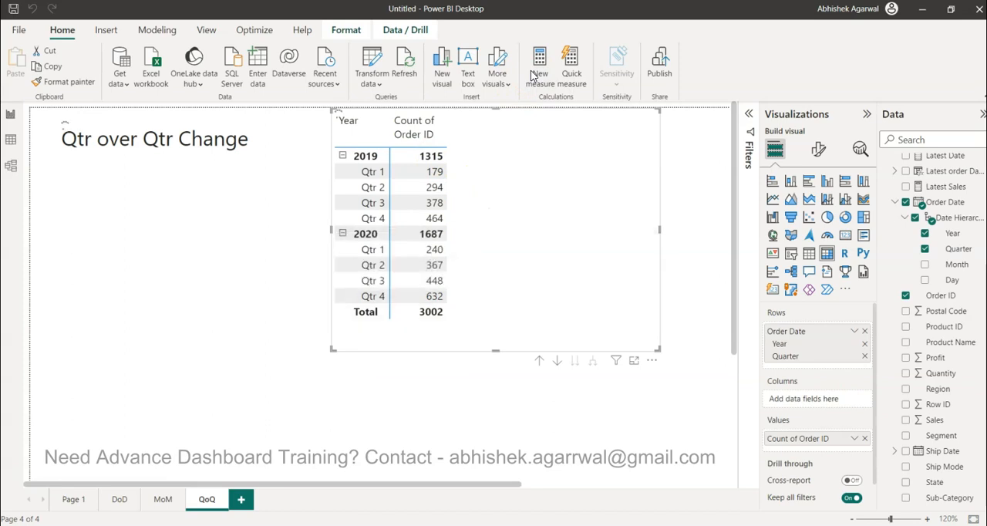
text(Qtr)
key(BackSpace)
key(BackSpace)
key(BackSpace)
text(Last Quarter = )
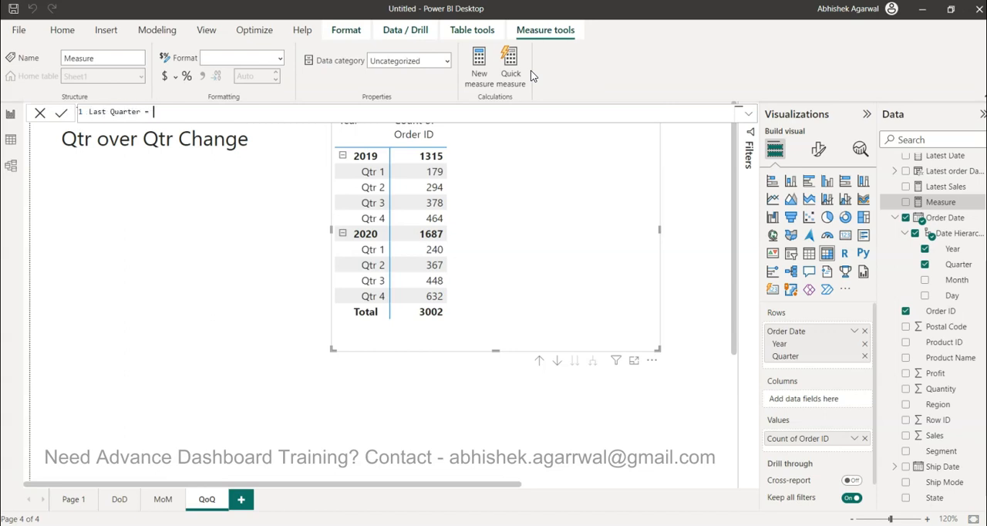
text(CALCULATE()
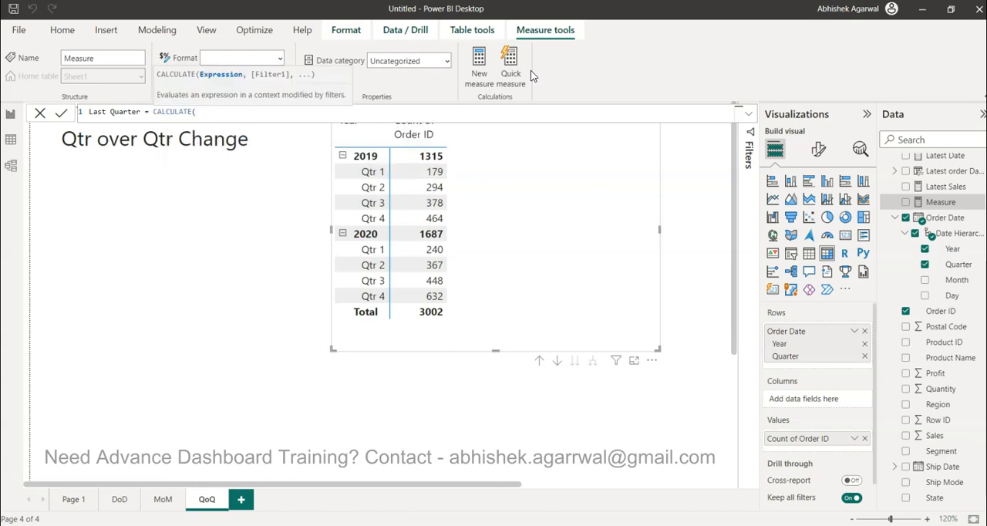
text(disti)
Step: Enter DISTINCTCOUNT(Sheet1[Order ID]) as the CALCULATE expression of the Last Quarter measure
key(Down)
key(Tab)
text(o)
key(BackSpace)
text(di)
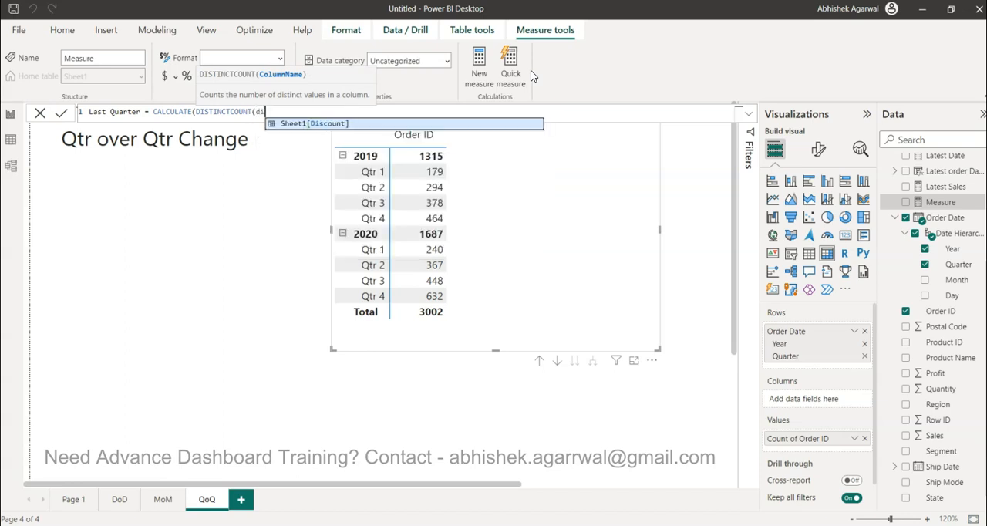
key(BackSpace)
text(coun)
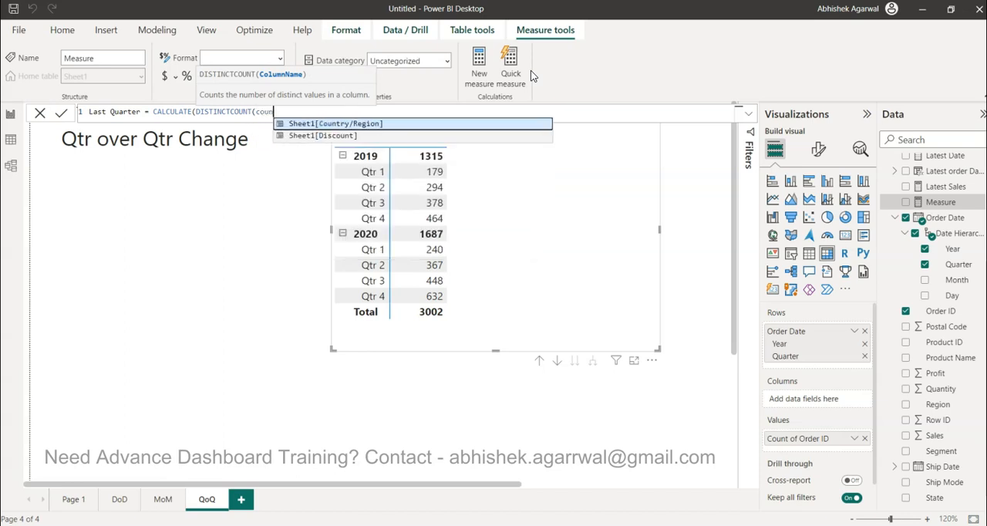
key(BackSpace)
key(BackSpace)
key(BackSpace)
key(BackSpace)
text(or)
key(Down)
key(Tab)
text())
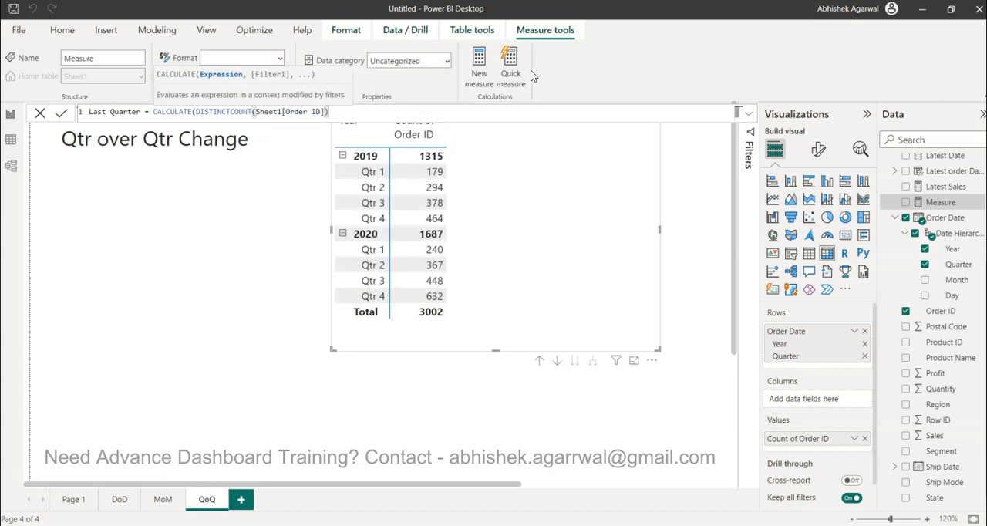
text(,)
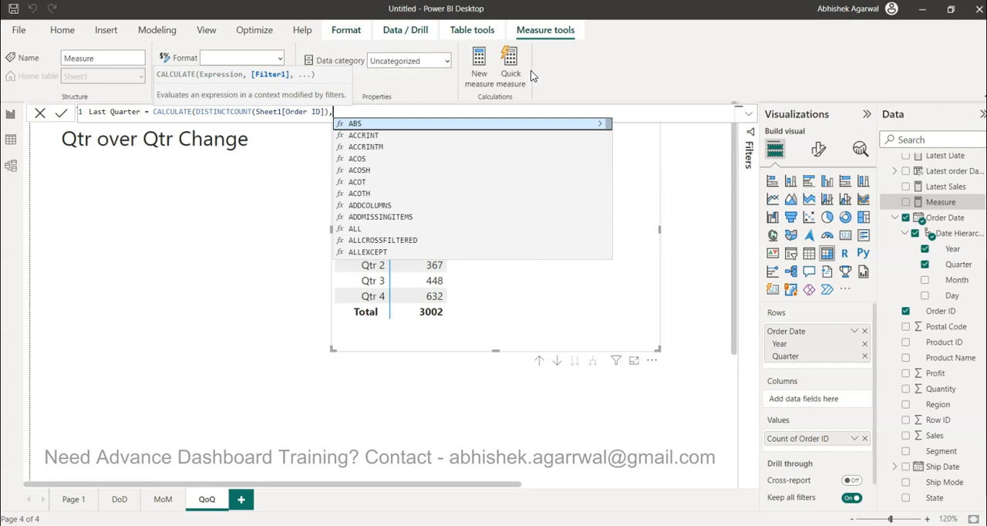
text(DATEADD()
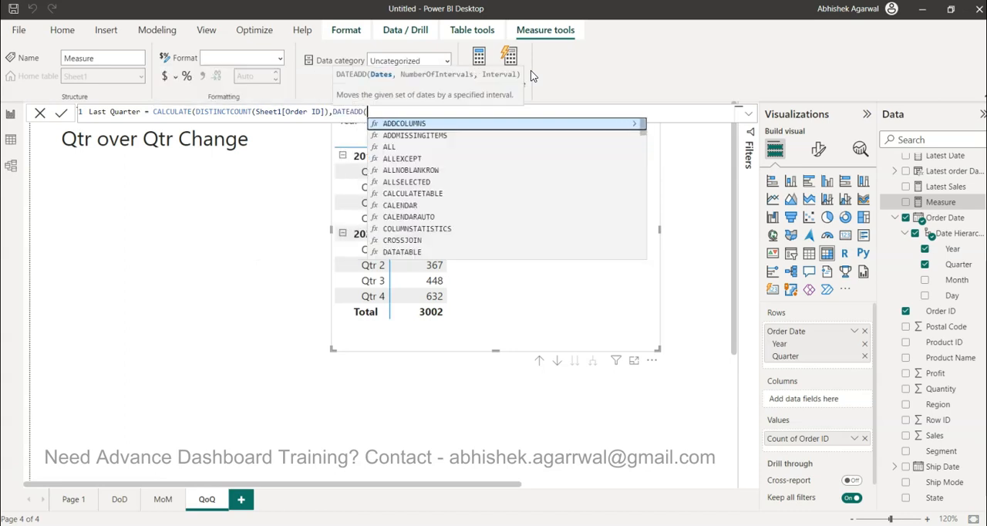
text(ord)
Step: Add the filter DATEADD(Sheet1[Order Date].[Date],-1,QUARTER) to the Last Quarter formula and commit the measure
key(Tab)
text(.)
key(Tab)
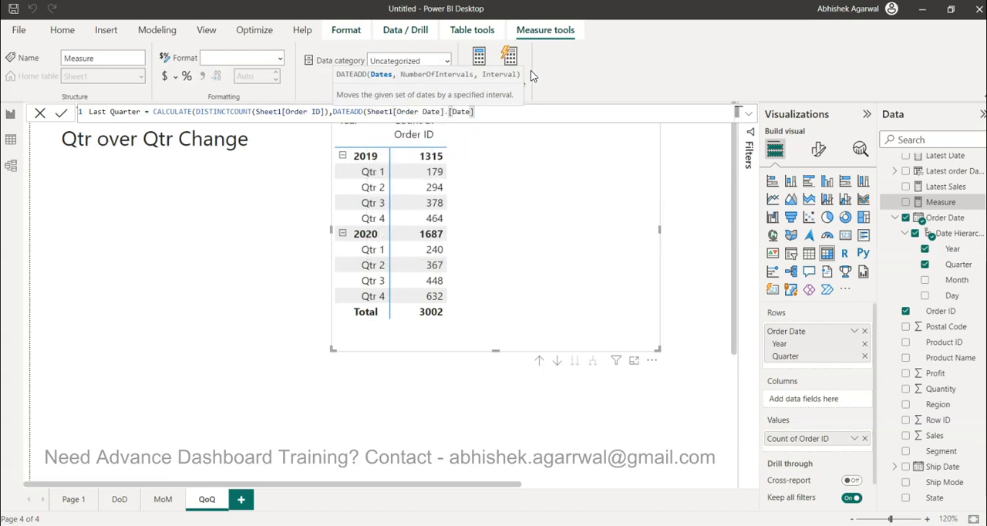
text(,-1,)
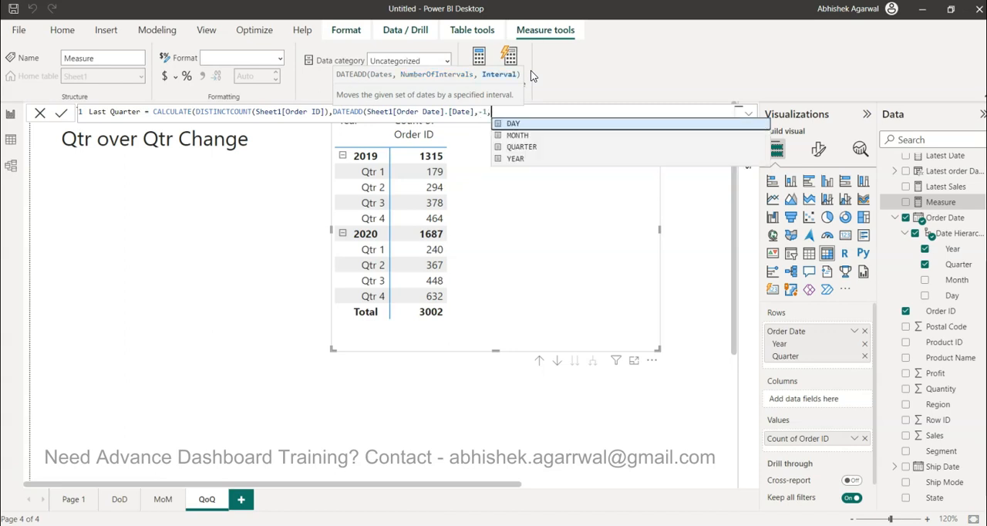
key(Down)
key(Down)
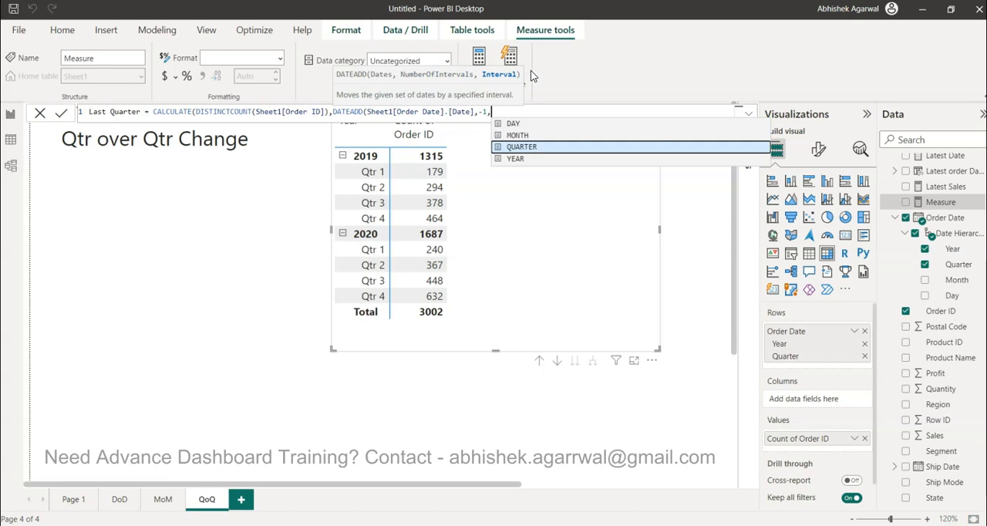
key(Tab)
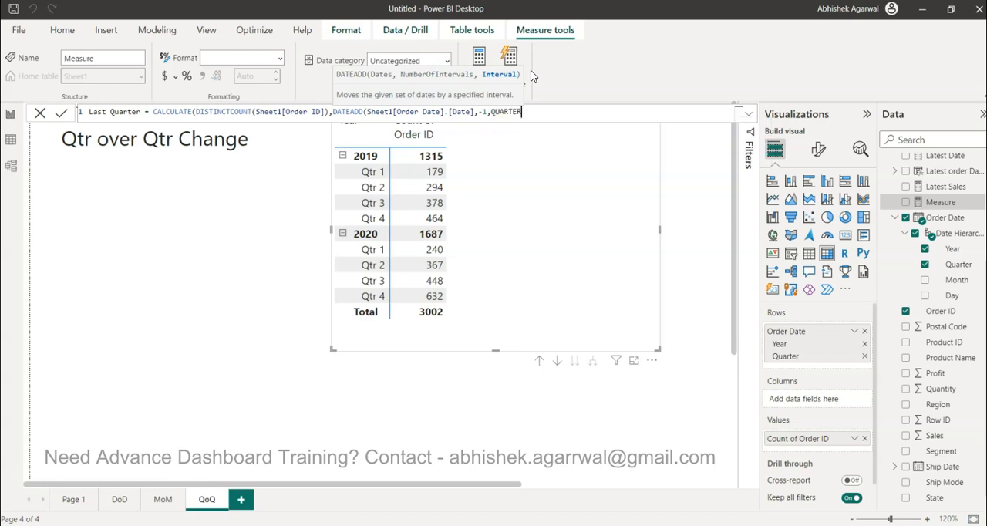
text())
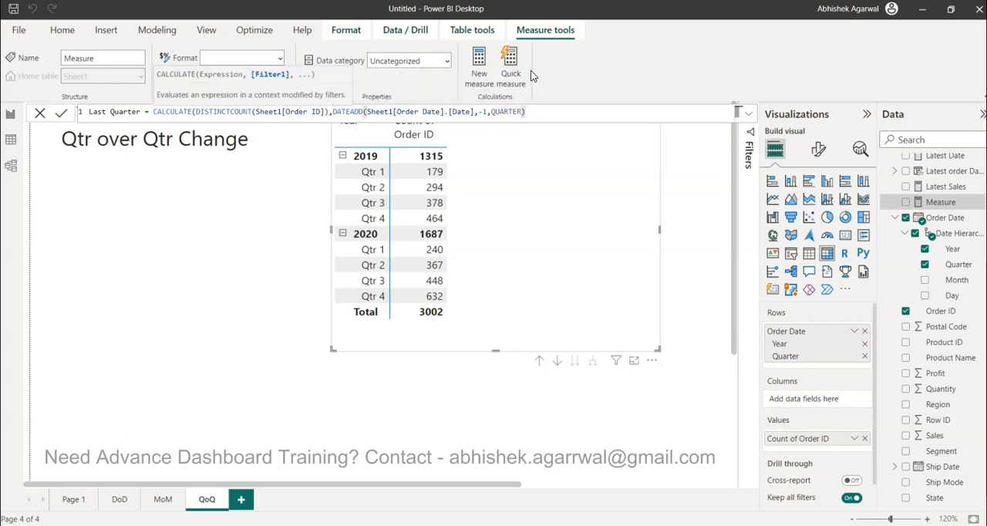
text())
key(Return)
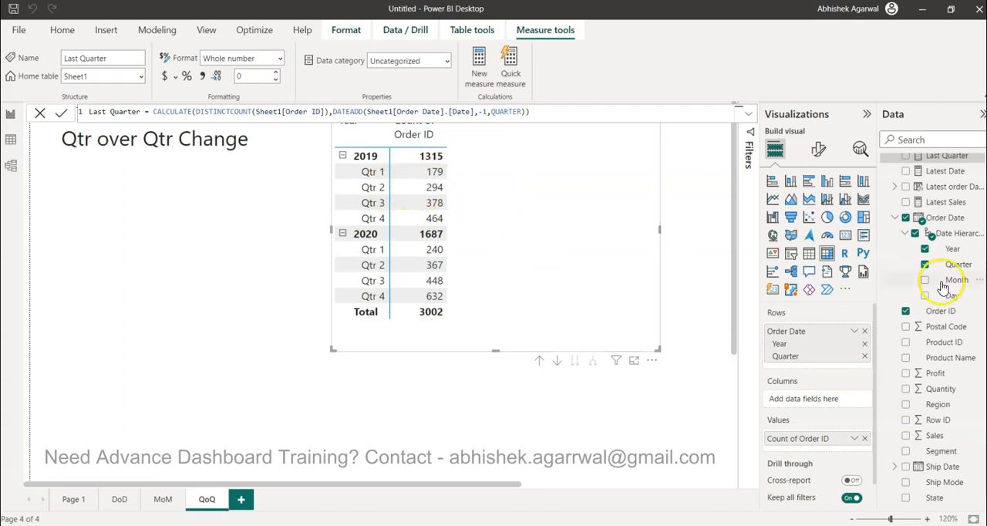
Step: Add the Last Quarter measure to the matrix values and shift the matrix slightly down the page
scroll(949, 225, up, 3)
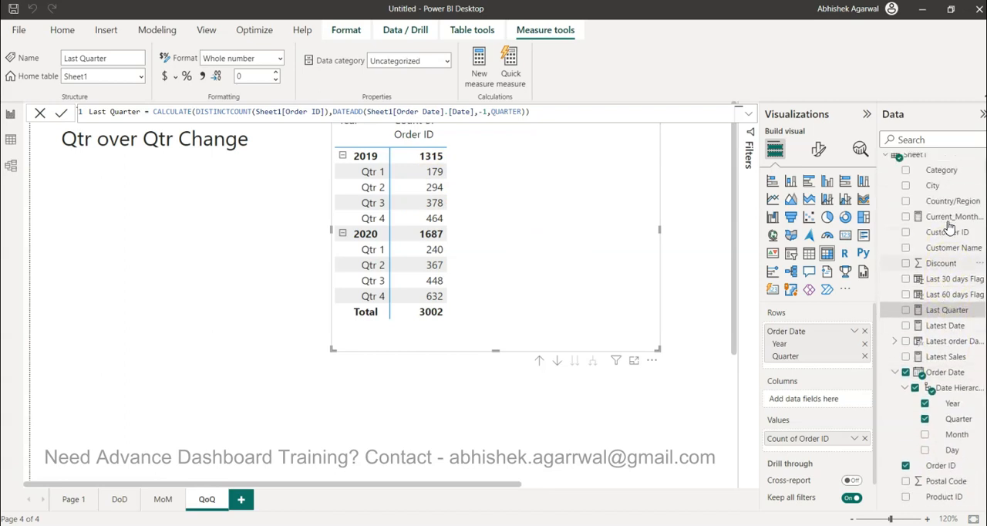
drag(948, 259, 831, 455)
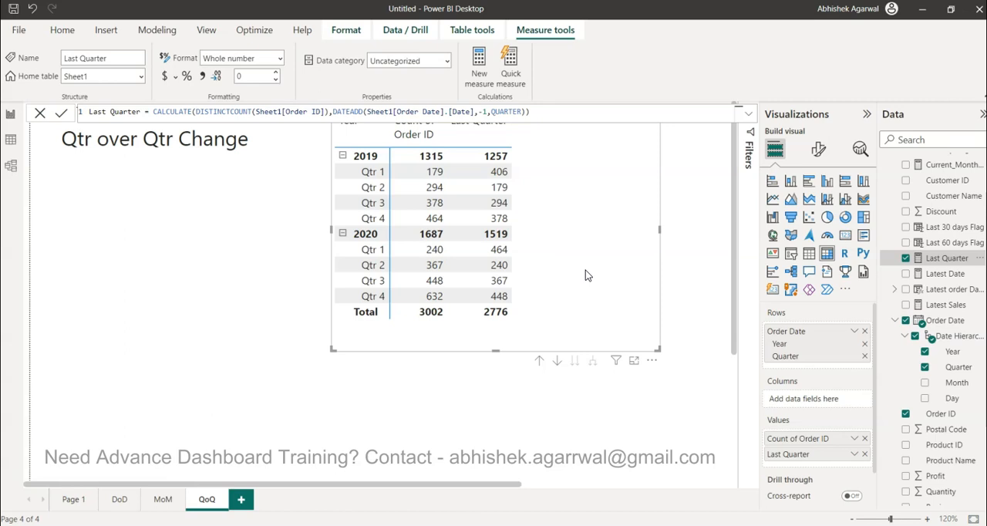
mouse_move(551, 210)
mouse_down()
mouse_move(551, 227)
mouse_move(550, 217)
mouse_up()
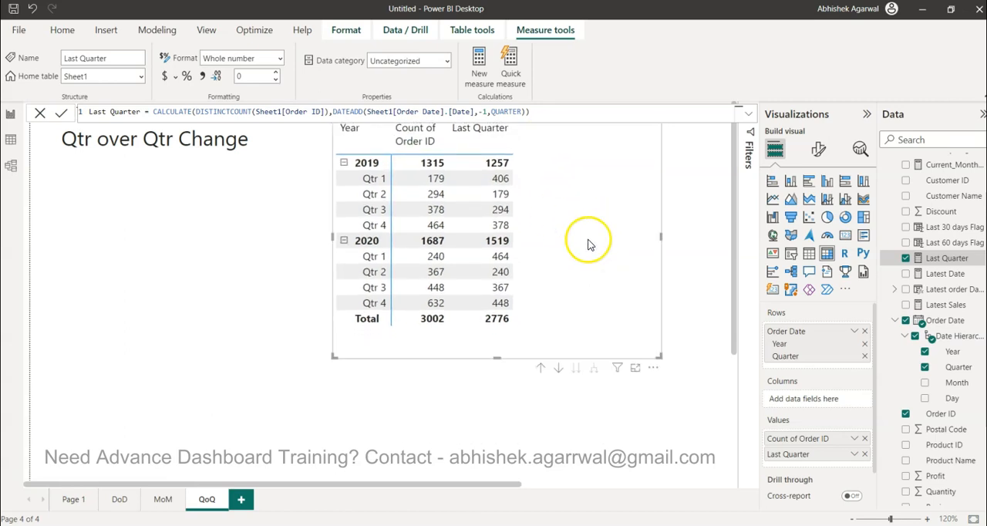
Step: Start a new measure named QoQ % with a DIVIDE function
click(482, 72)
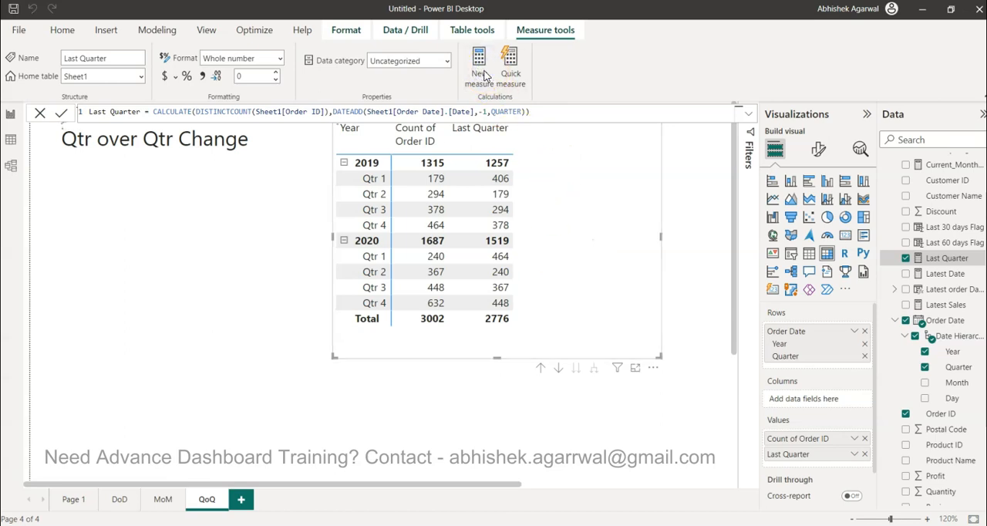
text(QoQ % = DIVIDE()
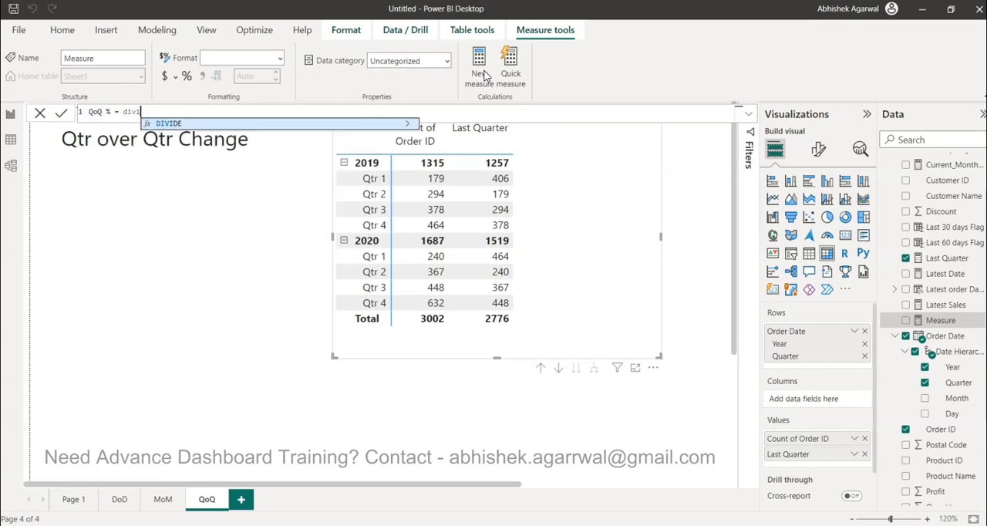
text(dis)
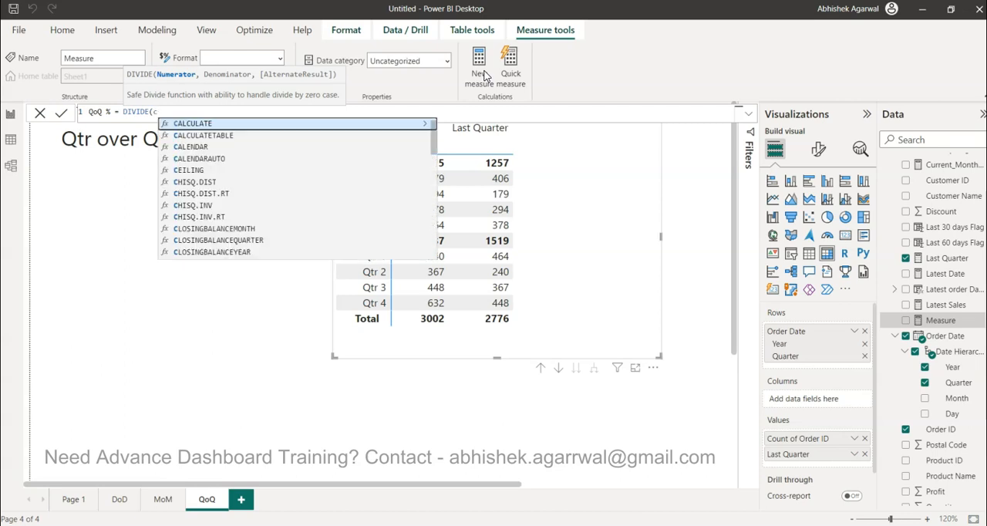
Step: Enter DISTINCTCOUNT(Sheet1[Order ID])-[Last Quarter] as the numerator of the QoQ % measure
key(Down)
key(Down)
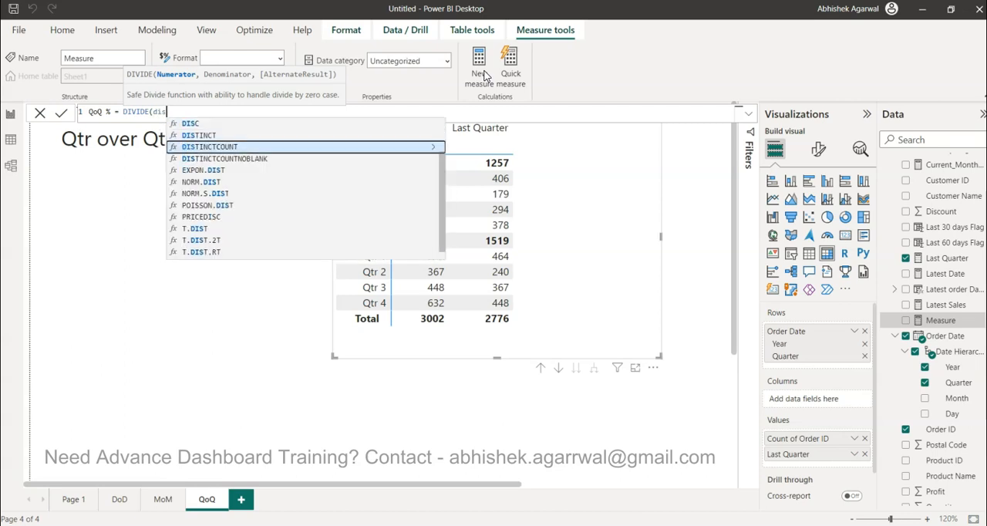
key(Tab)
text(ord)
key(Down)
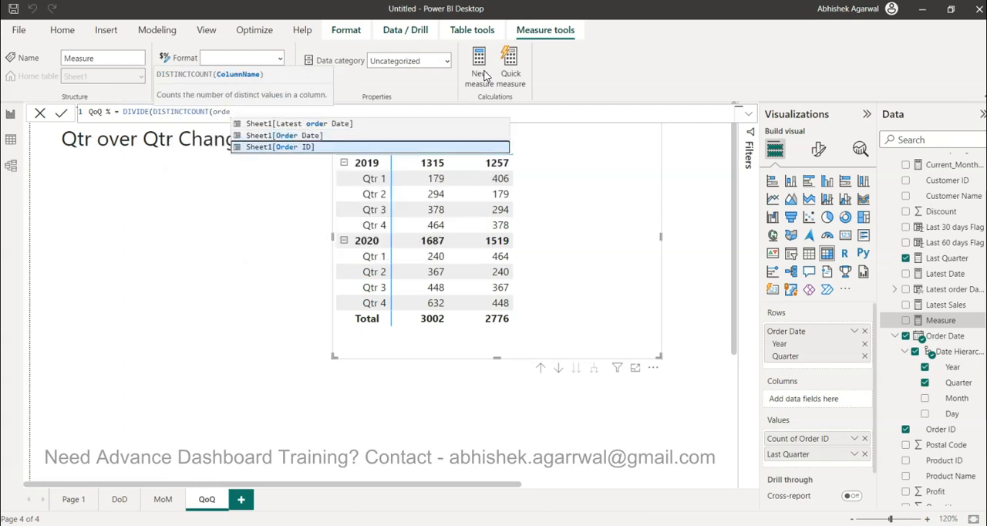
key(Tab)
text()-pr)
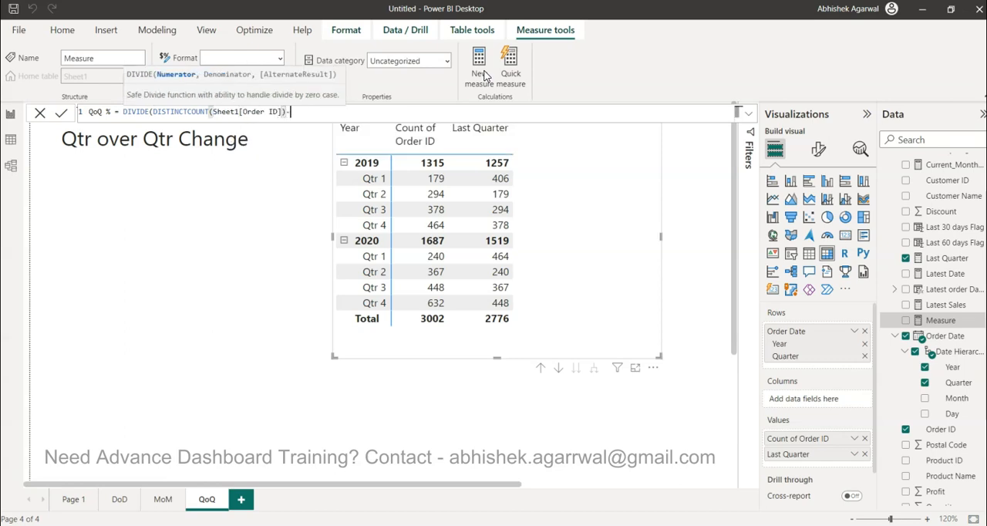
key(BackSpace)
key(BackSpace)
text(las)
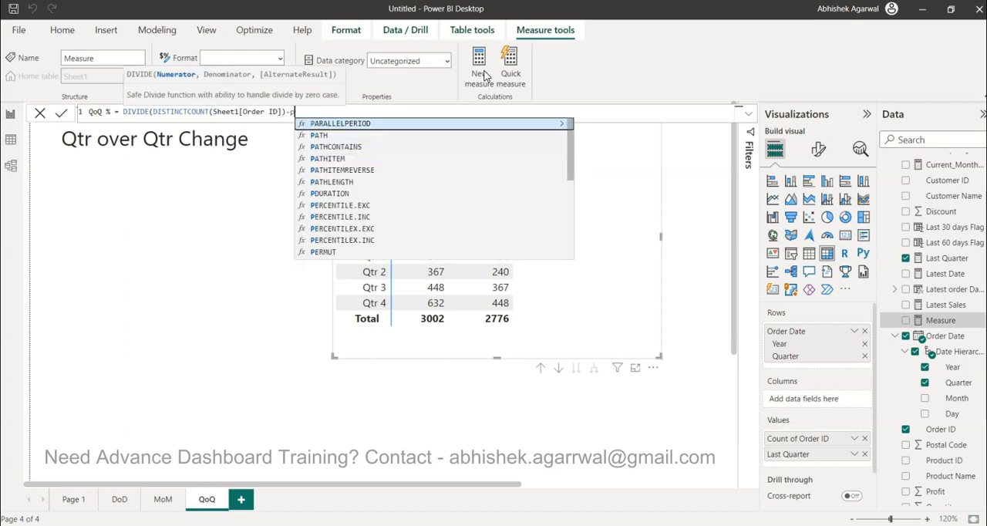
key(Tab)
Step: Complete the QoQ % measure with [Last Quarter] as the denominator and add it to the matrix values
text(,)
text([las)
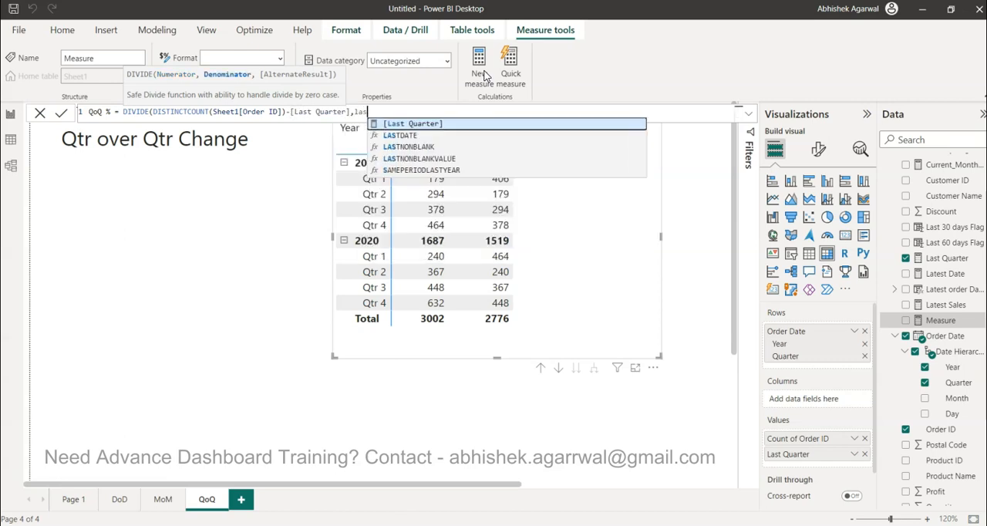
key(Tab)
text())
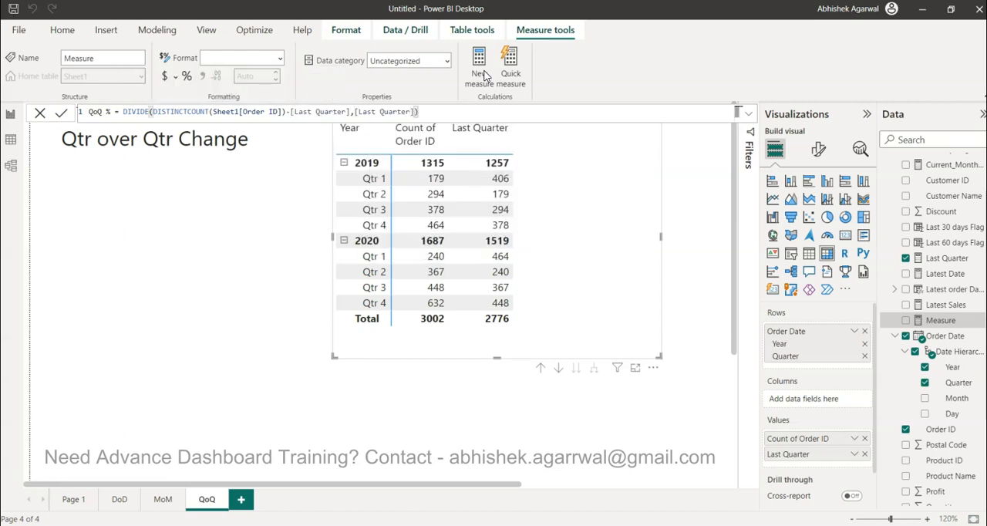
key(Return)
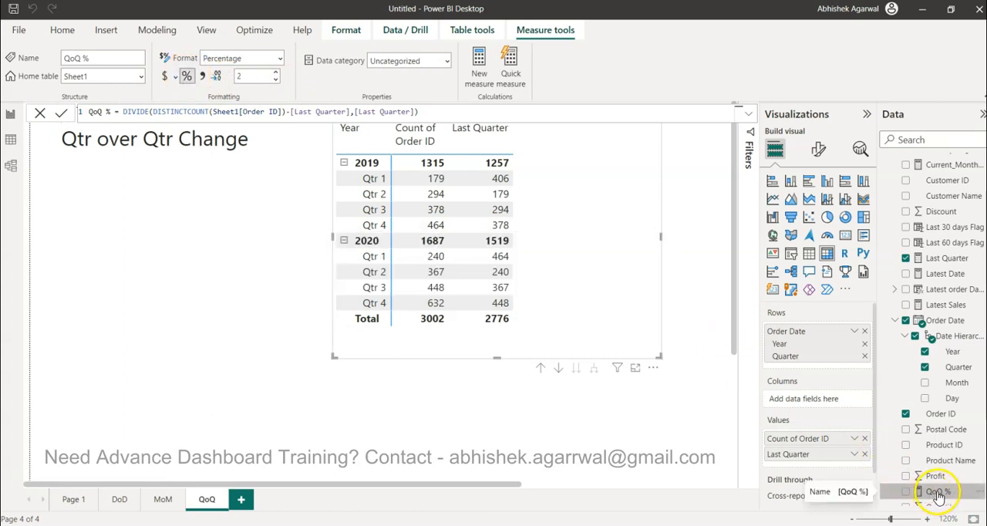
drag(934, 493, 814, 461)
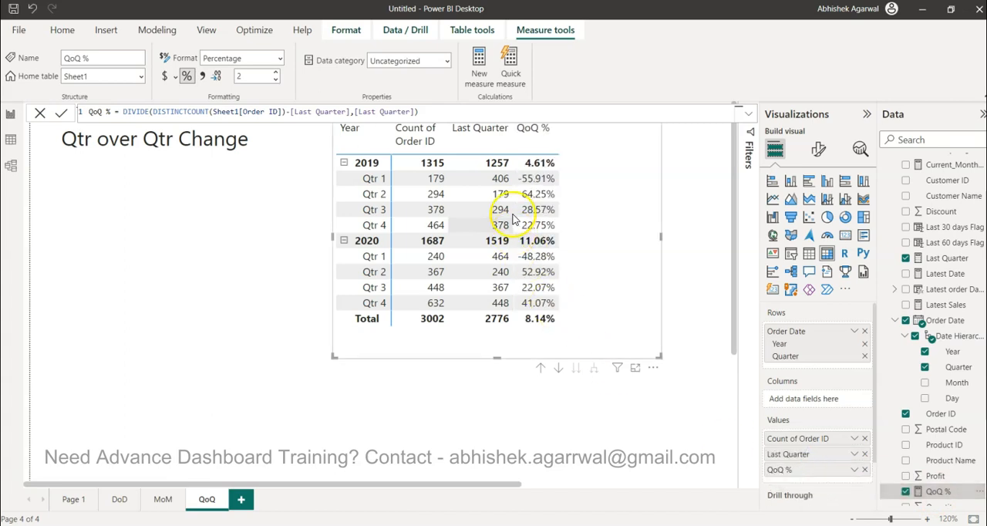